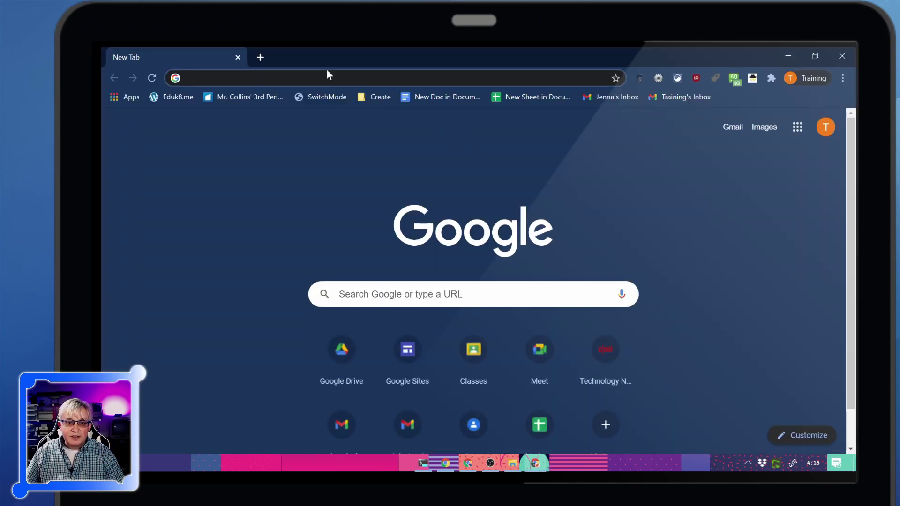
pyautogui.click(325, 71)
pyautogui.write('https://chrome.google.com/webstore/detail/web-paint/emeokgokialpjadjaoeiplmnkjoaegng?hl=en')
pyautogui.press('Return')
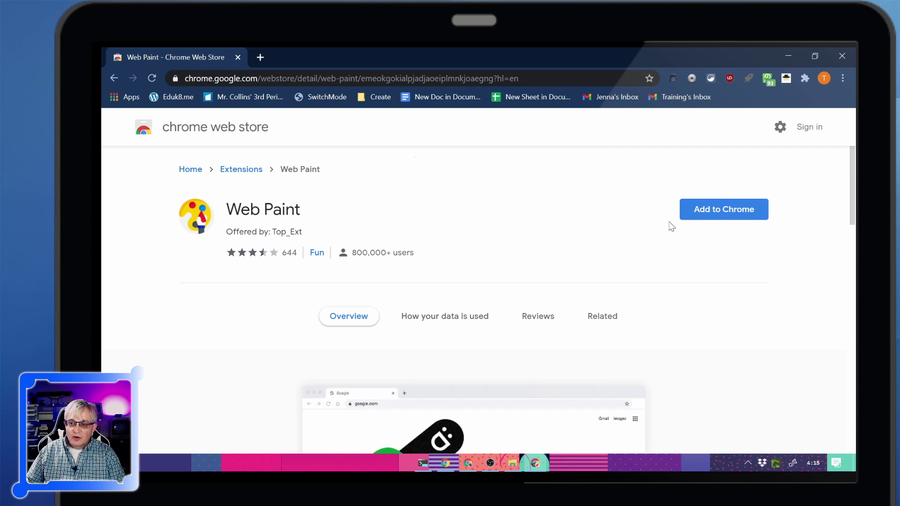
pyautogui.click(729, 220)
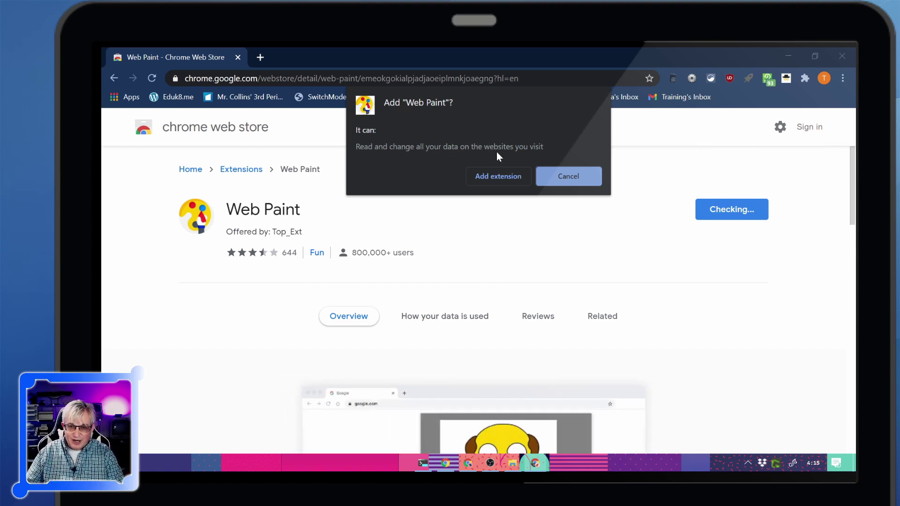
pyautogui.click(490, 176)
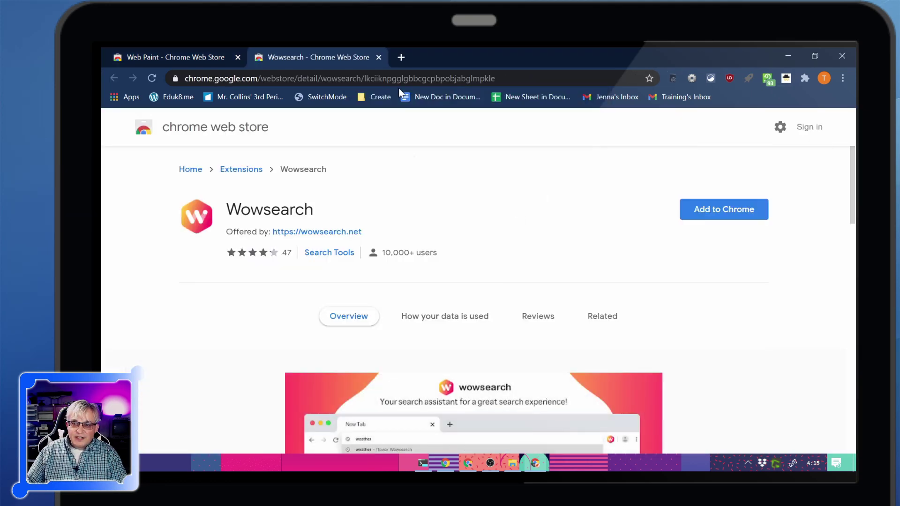
# Pin the Web Paint extension beside the address bar and move its icon ahead of the other pinned extensions.
pyautogui.click(804, 78)
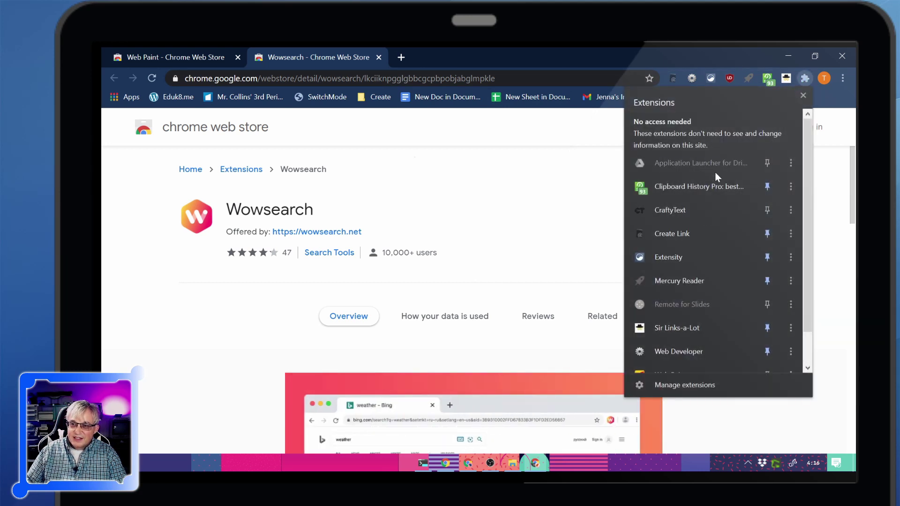
pyautogui.scroll(-1, 702, 303)
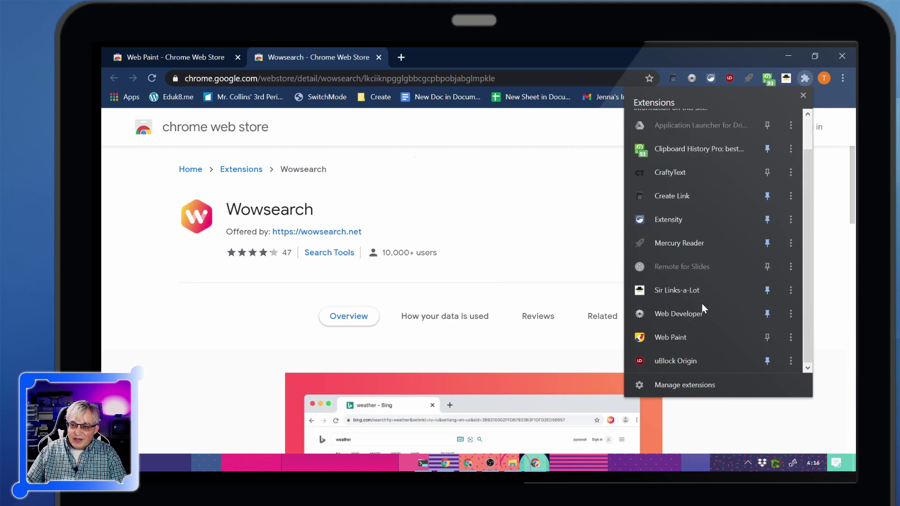
pyautogui.click(767, 339)
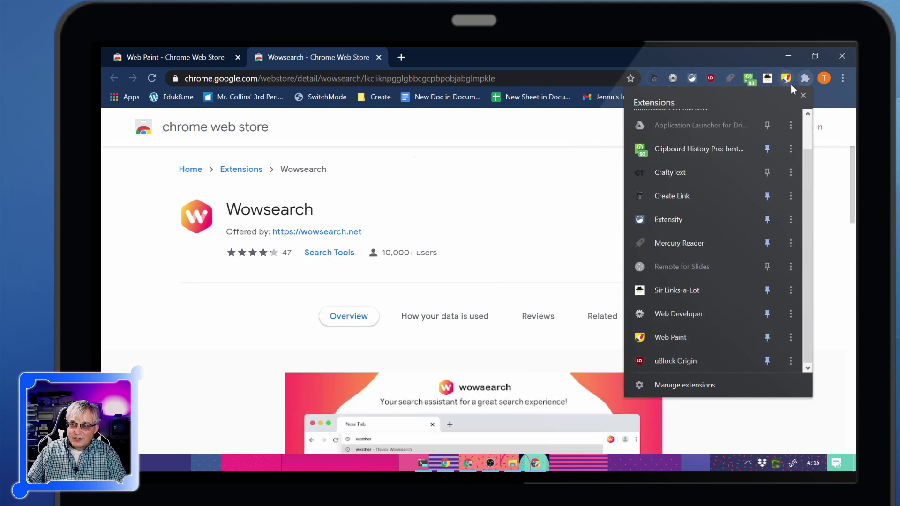
pyautogui.moveTo(785, 78); pyautogui.dragTo(685, 79)
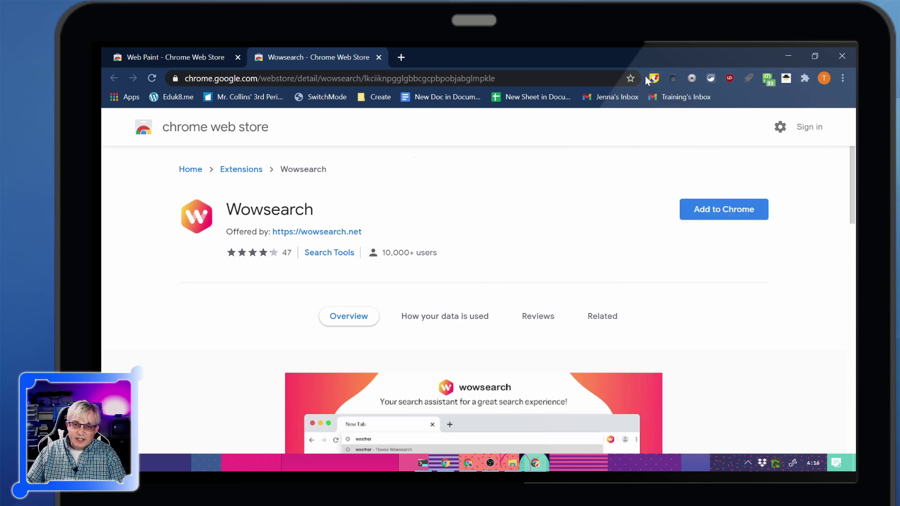
# Close the Wowsearch tab and open the news.com article about militia-related nonprofits receiving Amazon Smile donations.
pyautogui.click(378, 57)
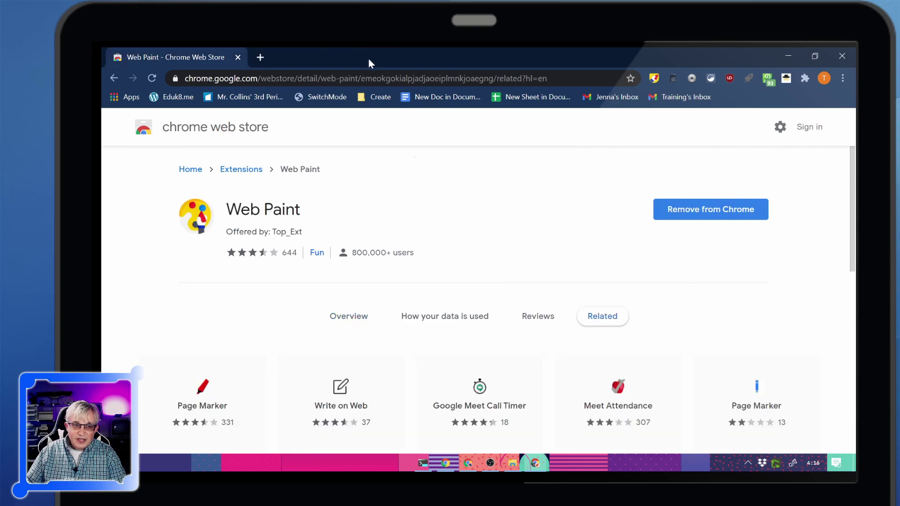
pyautogui.click(283, 77)
pyautogui.write('news.com')
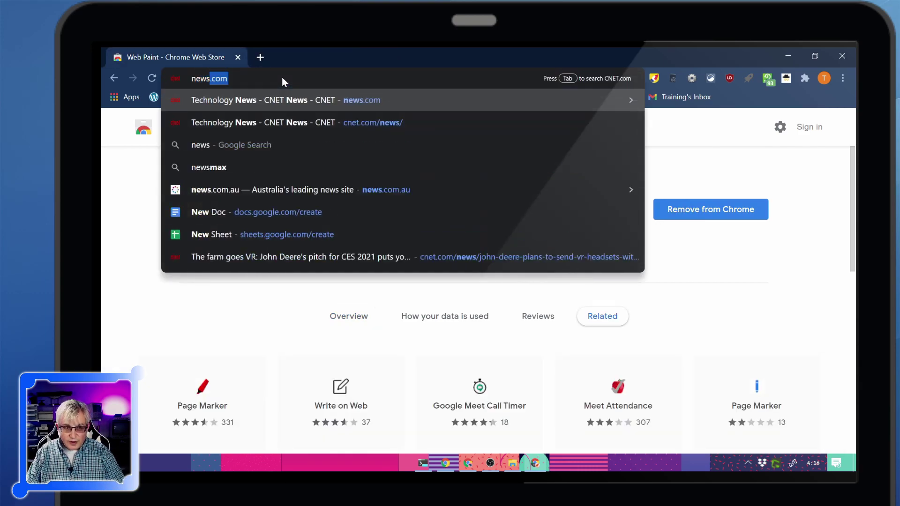
pyautogui.press('Return')
pyautogui.scroll(-6, 514, 214)
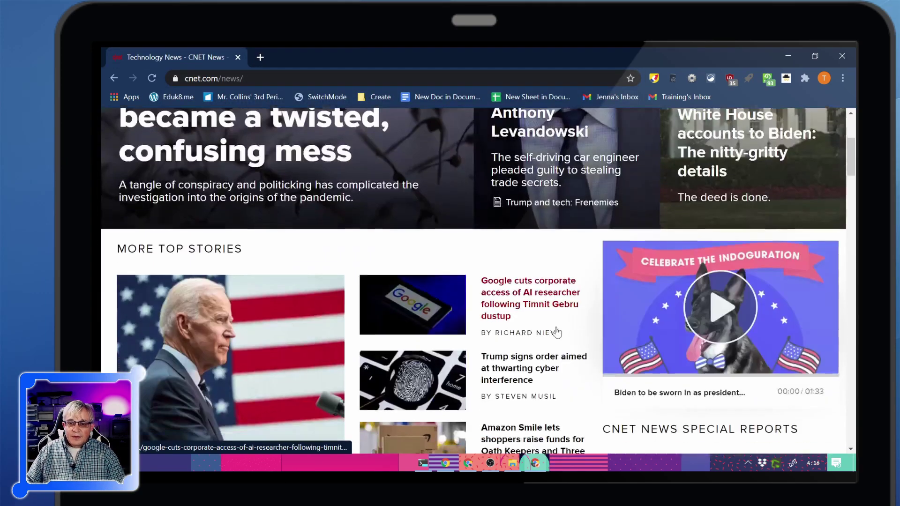
pyautogui.click(514, 215)
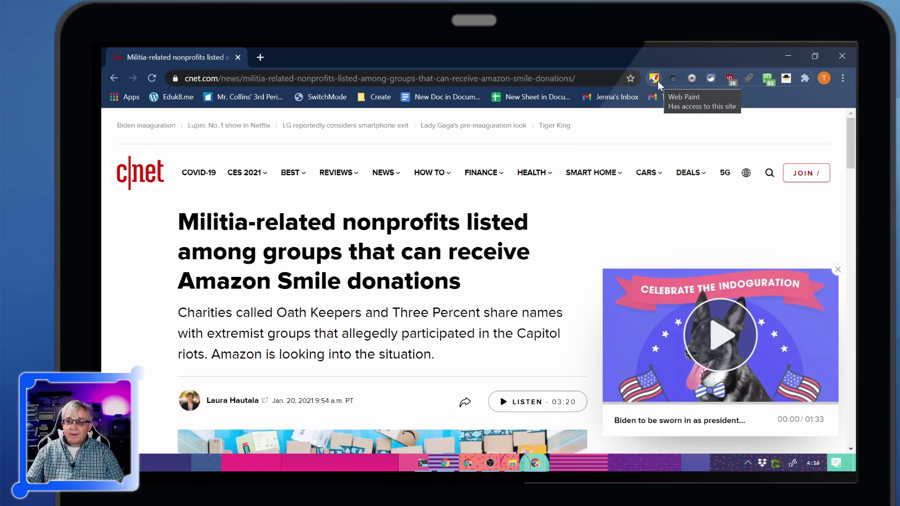
# Start Web Paint and draw a red rectangle around the article headline.
pyautogui.click(655, 78)
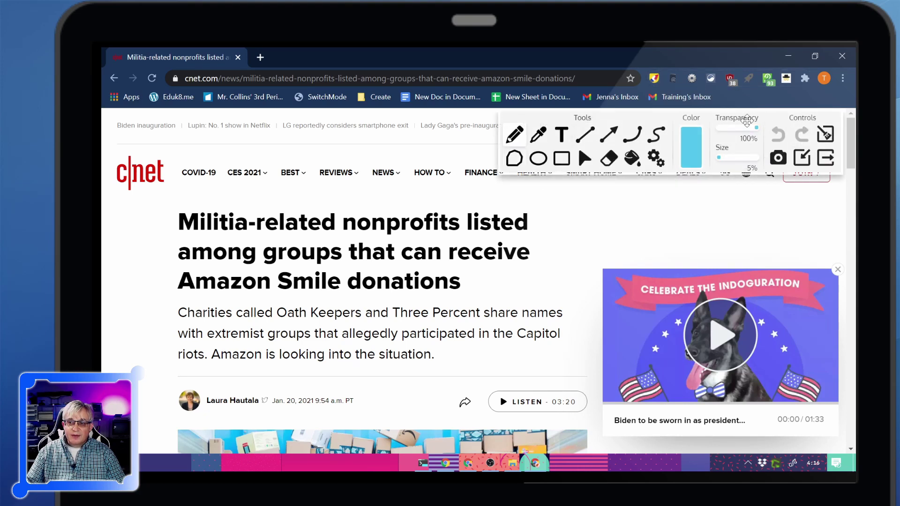
pyautogui.click(692, 159)
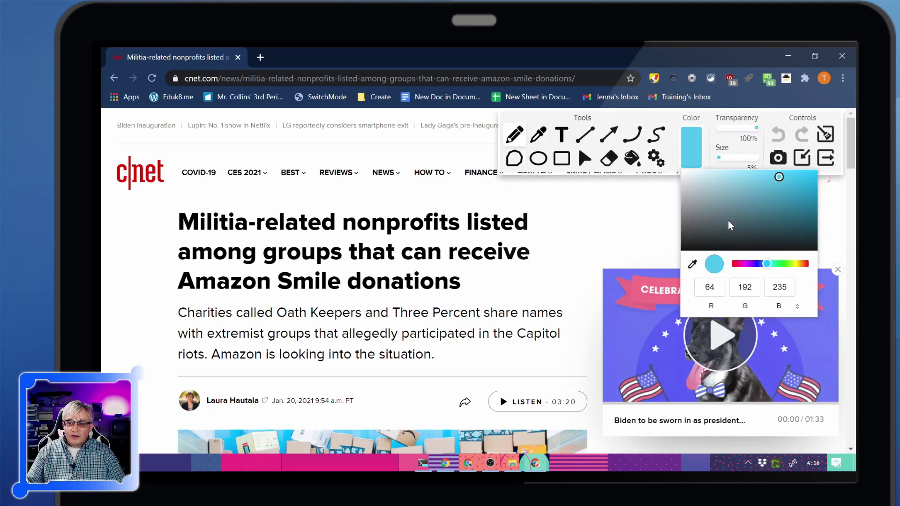
pyautogui.moveTo(745, 266); pyautogui.dragTo(732, 263)
pyautogui.click(565, 161)
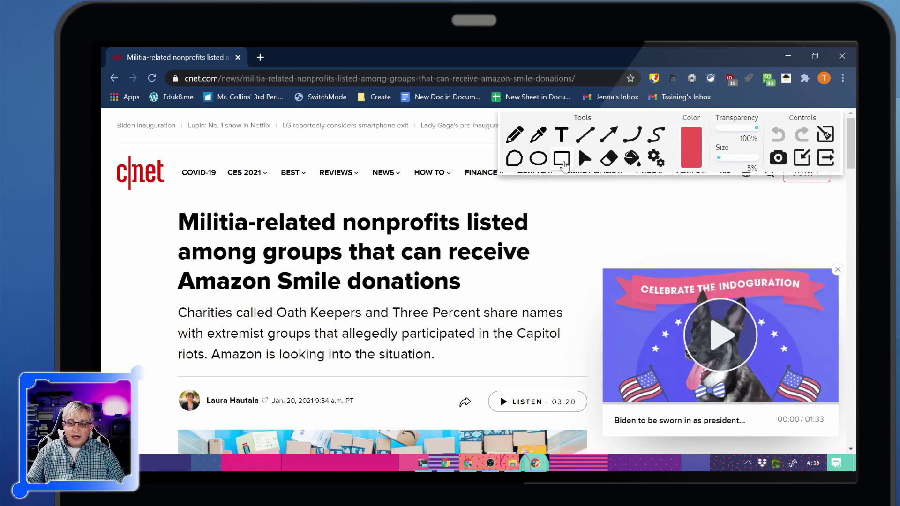
pyautogui.moveTo(160, 202)
pyautogui.mouseDown()
pyautogui.moveTo(242, 245)
pyautogui.moveTo(536, 288)
pyautogui.moveTo(561, 302)
pyautogui.mouseUp()
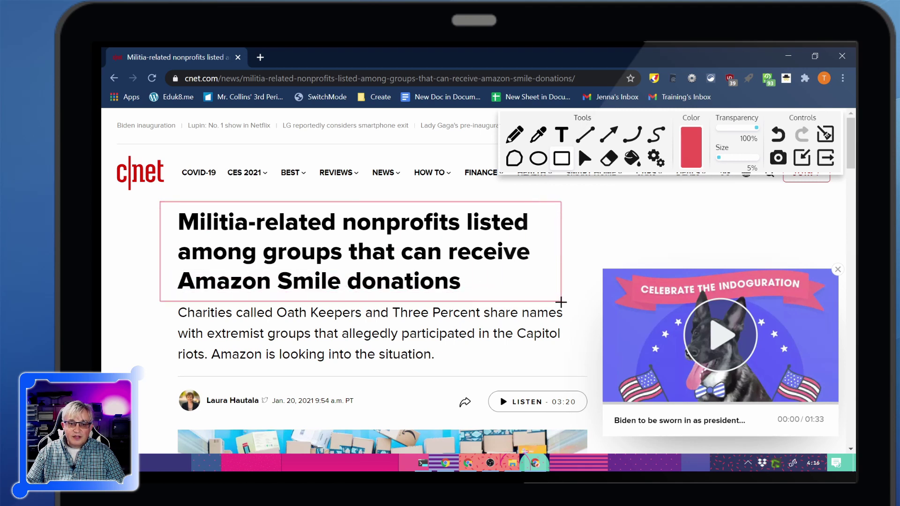
# Draw two more rectangles over the headline with increasing line thickness, the last one at 30% size.
pyautogui.moveTo(718, 157); pyautogui.dragTo(724, 157)
pyautogui.moveTo(224, 191); pyautogui.dragTo(468, 280)
pyautogui.moveTo(725, 158); pyautogui.dragTo(729, 158)
pyautogui.moveTo(501, 230); pyautogui.dragTo(554, 303)
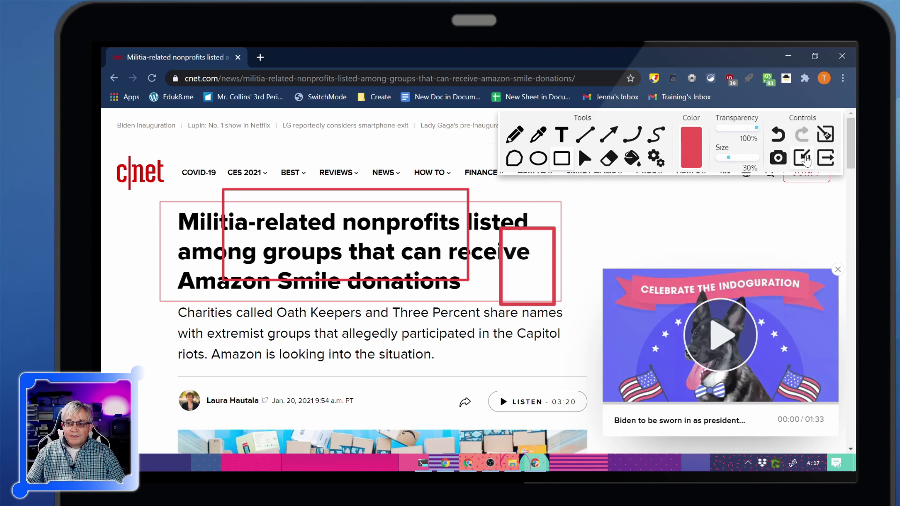
# Hide and bring back the Web Paint controls, and erase all drawings from the page.
pyautogui.click(805, 157)
pyautogui.click(655, 83)
pyautogui.click(826, 135)
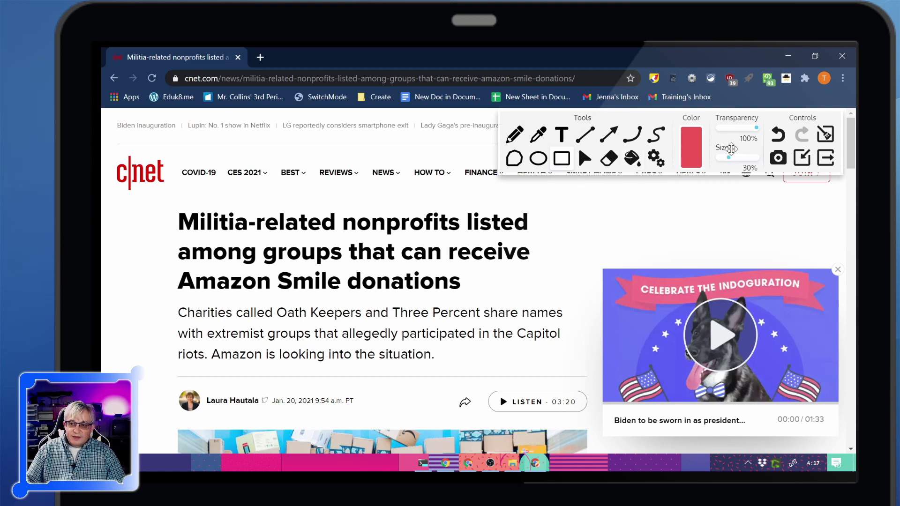
# At 50% line size, draw a rectangle around the headline and an ellipse around the video player.
pyautogui.moveTo(729, 158); pyautogui.dragTo(737, 159)
pyautogui.moveTo(161, 198); pyautogui.dragTo(544, 299)
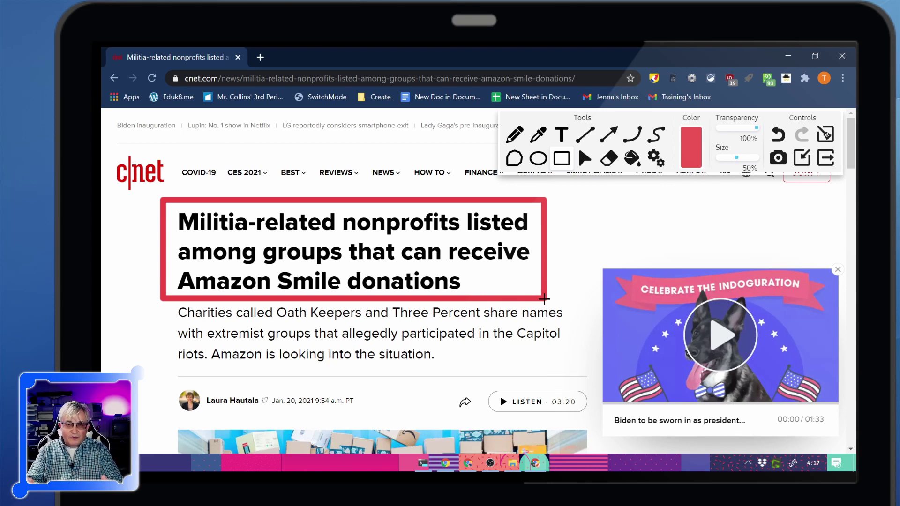
pyautogui.click(538, 158)
pyautogui.moveTo(576, 272); pyautogui.dragTo(837, 423)
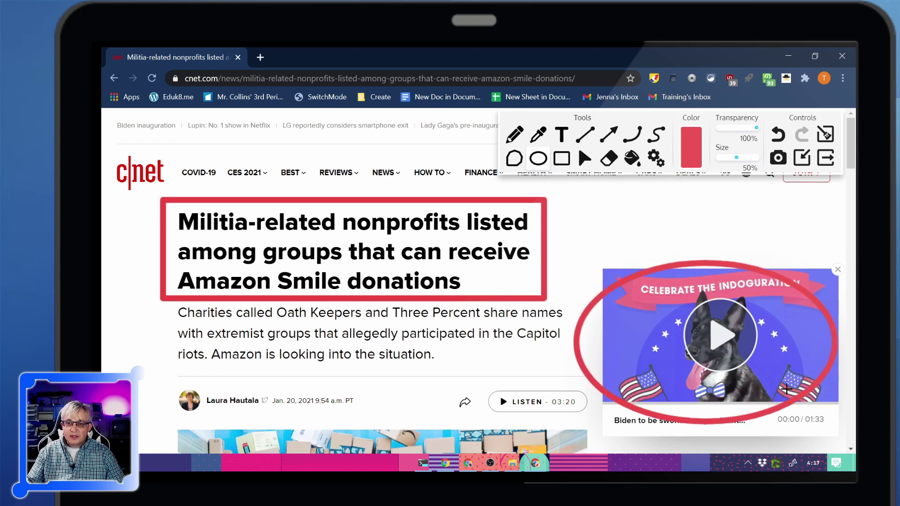
# Select the last two lines of the headline text with the cursor tool and clear the selection.
pyautogui.click(585, 159)
pyautogui.moveTo(461, 281); pyautogui.dragTo(178, 252)
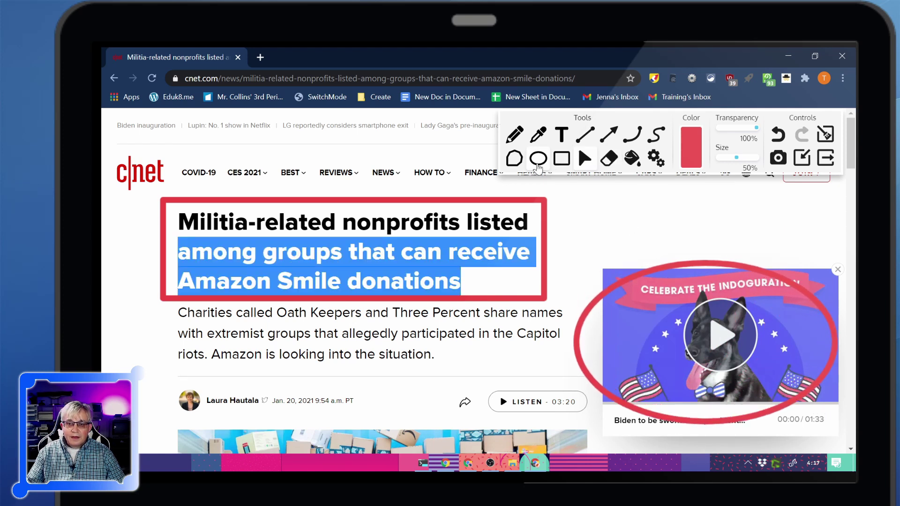
pyautogui.click(178, 252)
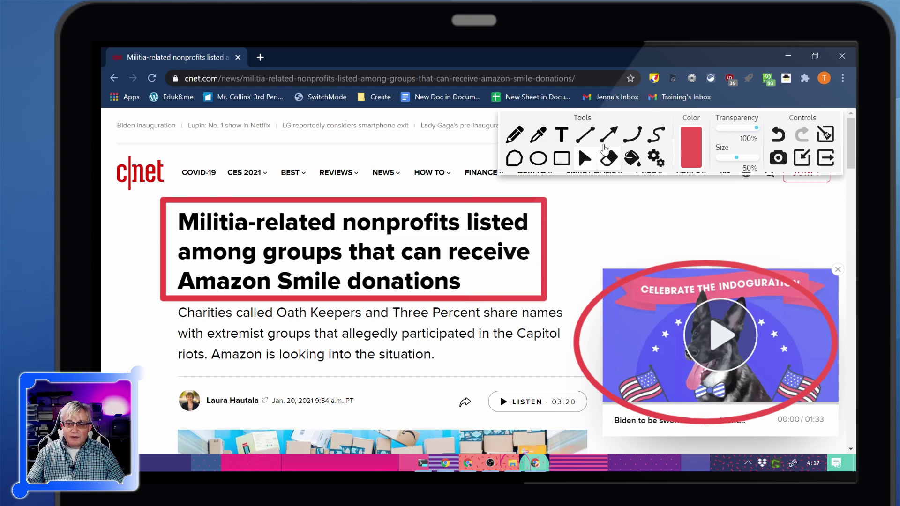
# Erase the right part of the headline rectangle and draw a freehand pencil circle over the end of the headline.
pyautogui.click(615, 163)
pyautogui.moveTo(563, 213)
pyautogui.mouseDown()
pyautogui.moveTo(539, 199)
pyautogui.moveTo(502, 197)
pyautogui.moveTo(541, 215)
pyautogui.moveTo(543, 270)
pyautogui.moveTo(528, 297)
pyautogui.moveTo(439, 295)
pyautogui.moveTo(537, 301)
pyautogui.moveTo(560, 195)
pyautogui.mouseUp()
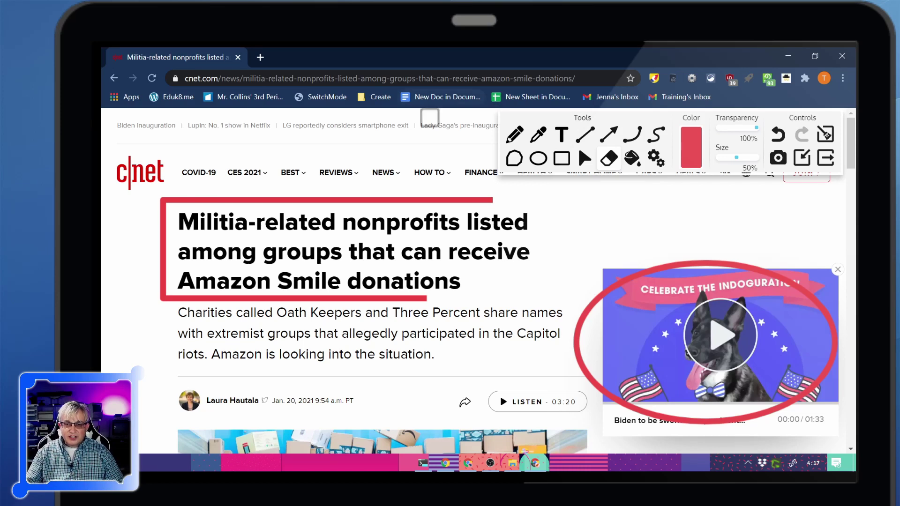
pyautogui.moveTo(485, 202); pyautogui.dragTo(380, 202)
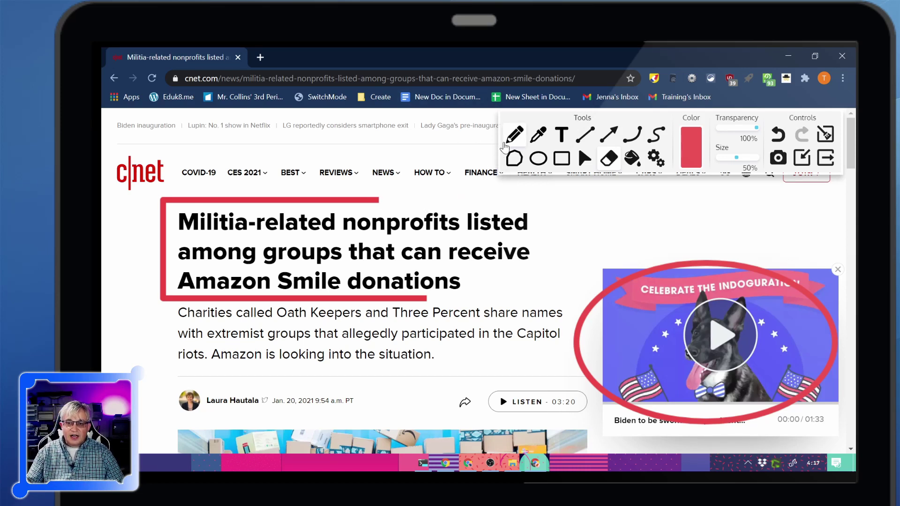
pyautogui.click(515, 135)
pyautogui.moveTo(534, 224)
pyautogui.mouseDown()
pyautogui.moveTo(471, 330)
pyautogui.moveTo(500, 210)
pyautogui.mouseUp()
# Select the headline line "among groups that can receive" with the cursor tool and erase all drawings from the page.
pyautogui.click(583, 161)
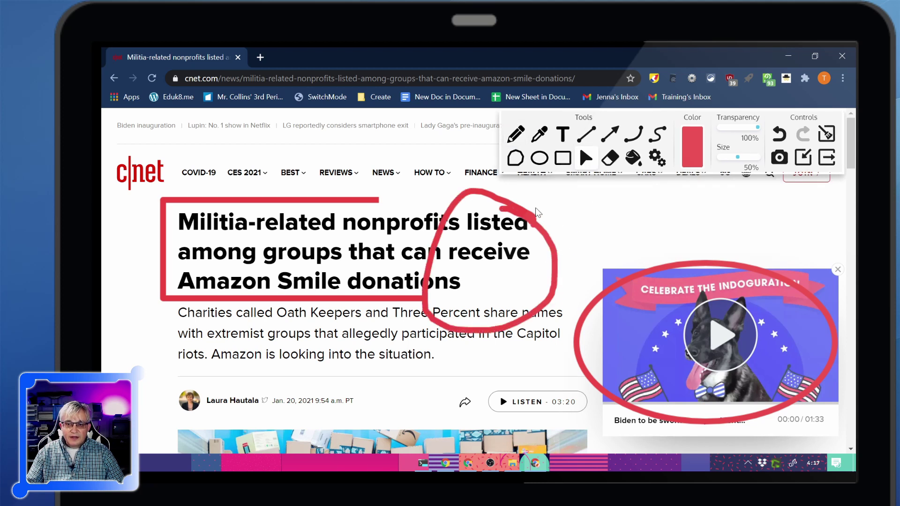
pyautogui.moveTo(548, 234); pyautogui.dragTo(589, 238)
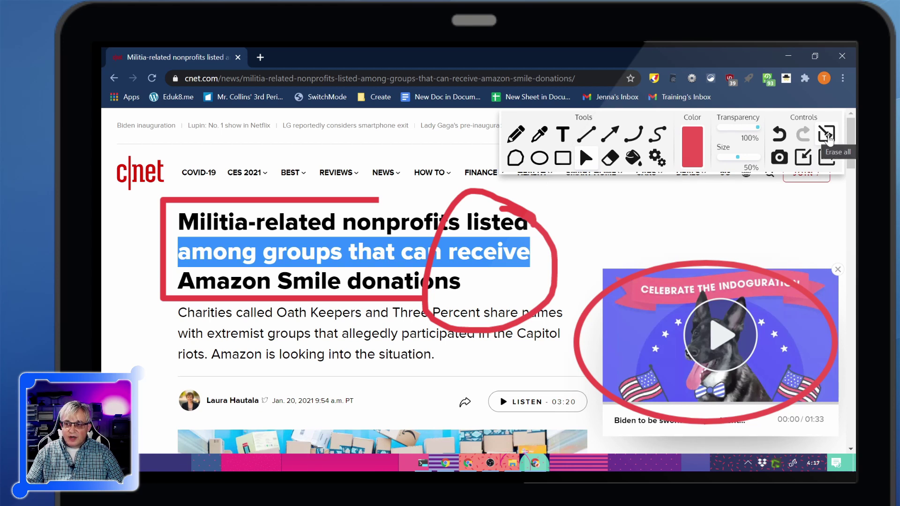
pyautogui.click(829, 136)
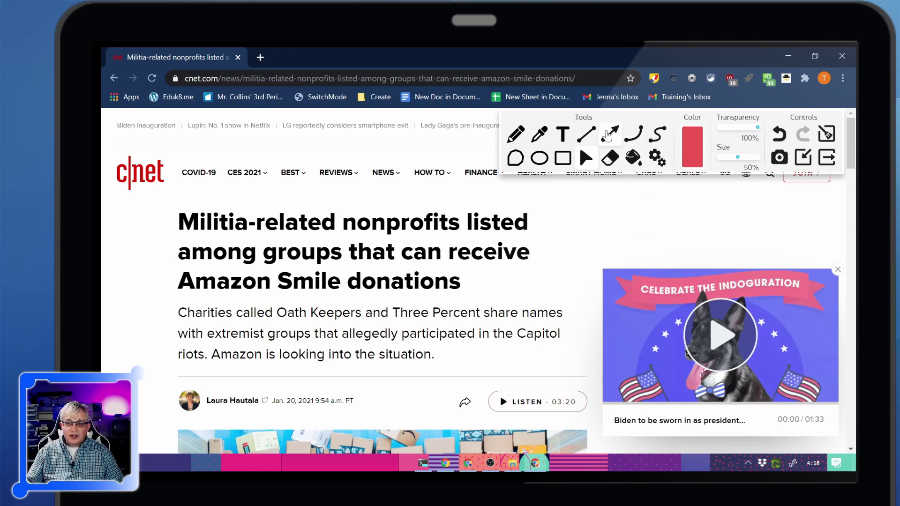
# Draw a rectangle around the article line "Amazon Smile lets shoppers channel 0.5% of their payments for eligible".
pyautogui.click(562, 157)
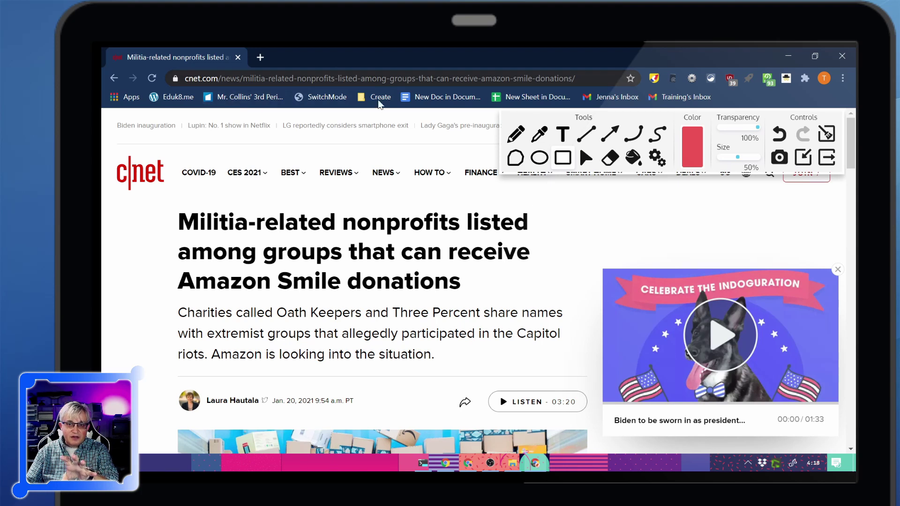
pyautogui.scroll(-9, 422, 263)
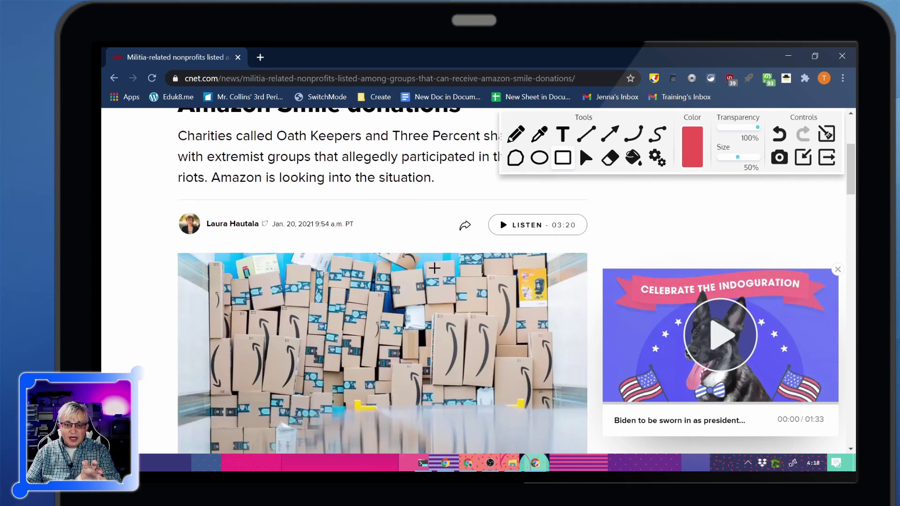
pyautogui.scroll(-2, 434, 269)
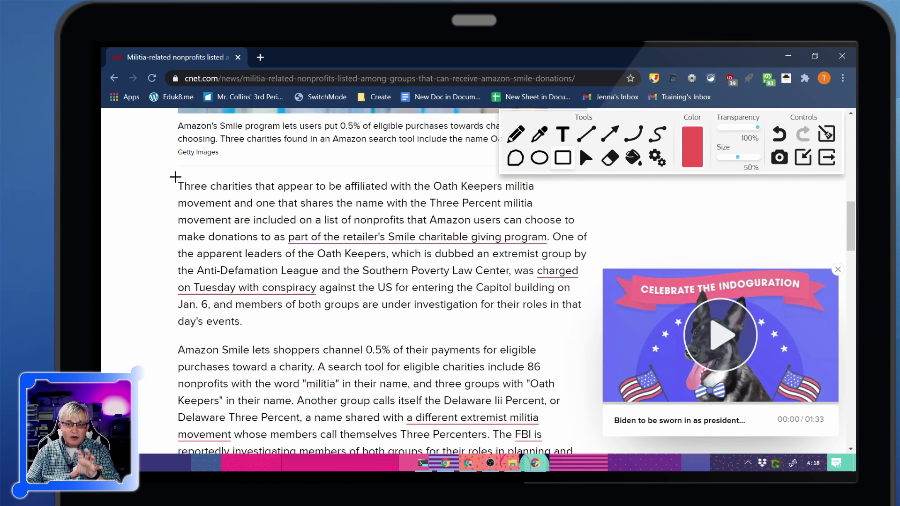
pyautogui.moveTo(172, 336); pyautogui.dragTo(551, 366)
# Add the text "Look at this!" just above the right end of the boxed line.
pyautogui.click(564, 135)
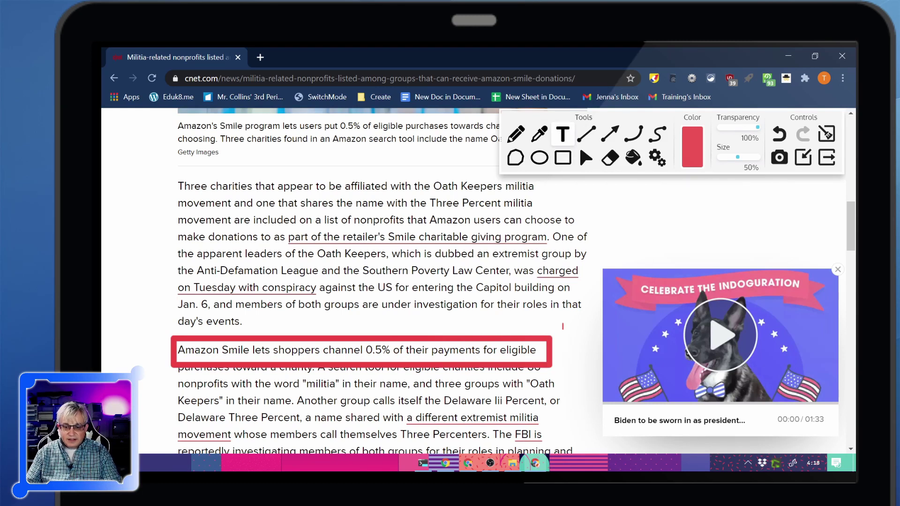
pyautogui.write('Look at t')
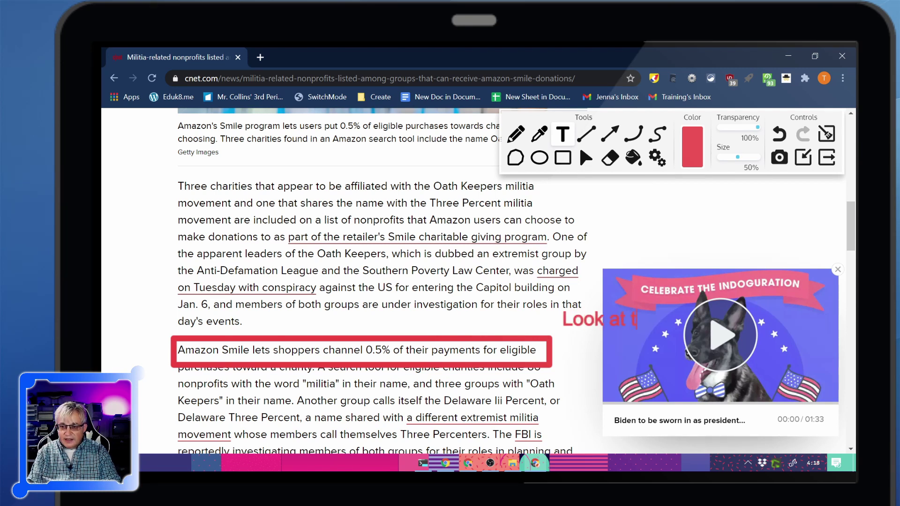
pyautogui.write('his!')
# Draw an arrow from the note to the Smile charitable giving program link, and a triangle of straight lines over the video.
pyautogui.click(610, 135)
pyautogui.moveTo(595, 304)
pyautogui.mouseDown()
pyautogui.moveTo(535, 228)
pyautogui.moveTo(421, 204)
pyautogui.moveTo(408, 249)
pyautogui.moveTo(421, 239)
pyautogui.mouseUp()
pyautogui.click(586, 135)
pyautogui.moveTo(622, 200)
pyautogui.mouseDown()
pyautogui.moveTo(740, 239)
pyautogui.moveTo(623, 357)
pyautogui.mouseUp()
pyautogui.moveTo(624, 357); pyautogui.dragTo(624, 195)
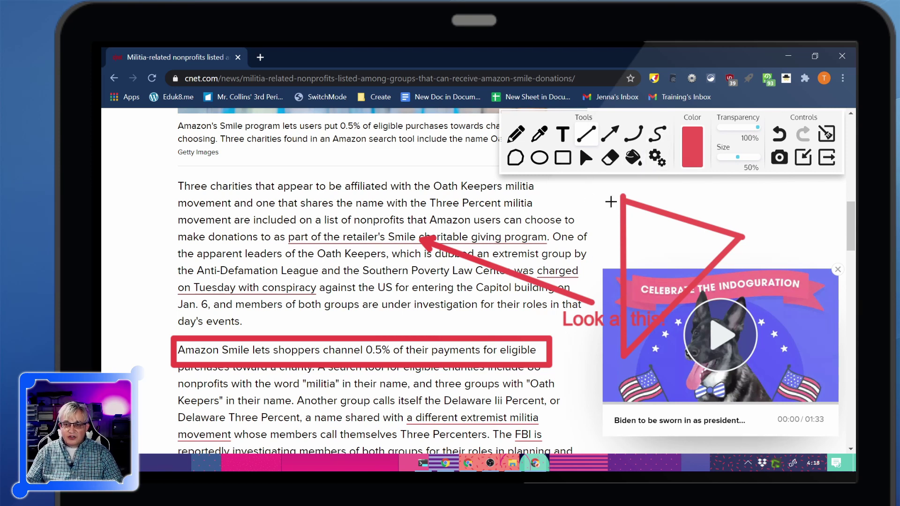
# Draw an S-shaped curve across the start of the first paragraph and erase all drawings from the page.
pyautogui.click(586, 158)
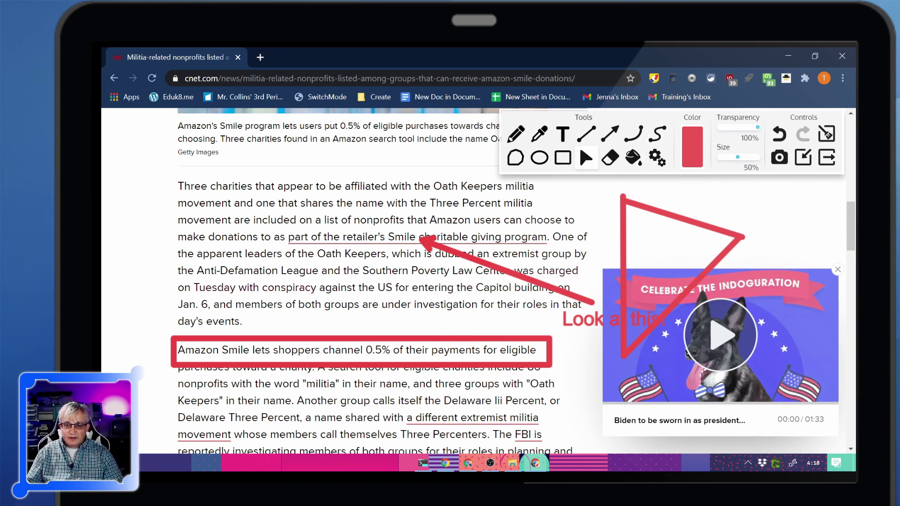
pyautogui.moveTo(361, 203); pyautogui.dragTo(471, 220)
pyautogui.click(658, 134)
pyautogui.moveTo(594, 210)
pyautogui.mouseDown()
pyautogui.moveTo(464, 272)
pyautogui.moveTo(448, 196)
pyautogui.moveTo(403, 175)
pyautogui.moveTo(361, 197)
pyautogui.moveTo(415, 173)
pyautogui.moveTo(196, 177)
pyautogui.moveTo(471, 131)
pyautogui.moveTo(430, 184)
pyautogui.moveTo(442, 231)
pyautogui.moveTo(498, 237)
pyautogui.moveTo(464, 202)
pyautogui.mouseUp()
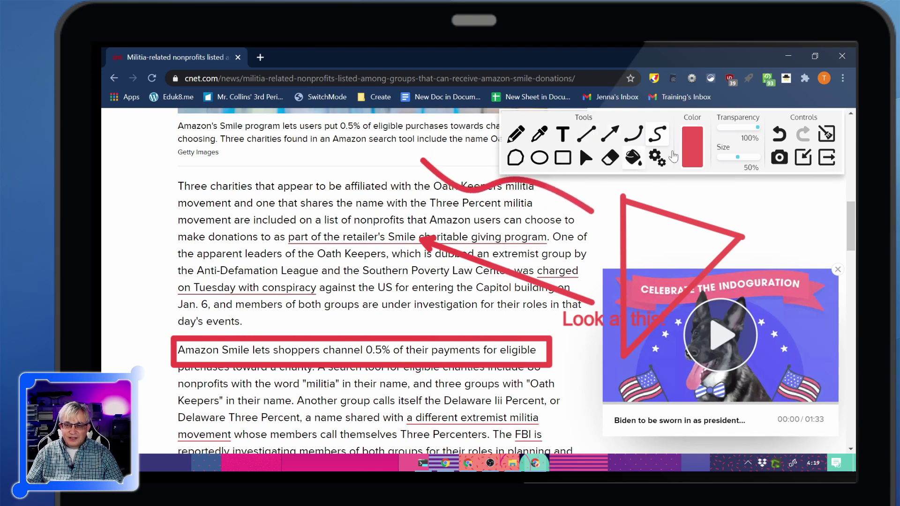
pyautogui.click(828, 135)
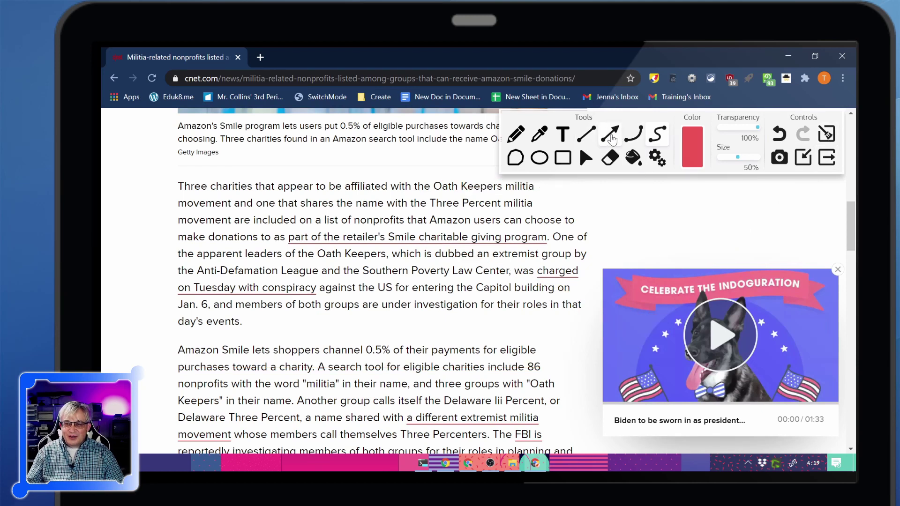
# Draw a rectangle around the article line starting "Three charities that appear" and an arrow from the margin up to it.
pyautogui.click(563, 167)
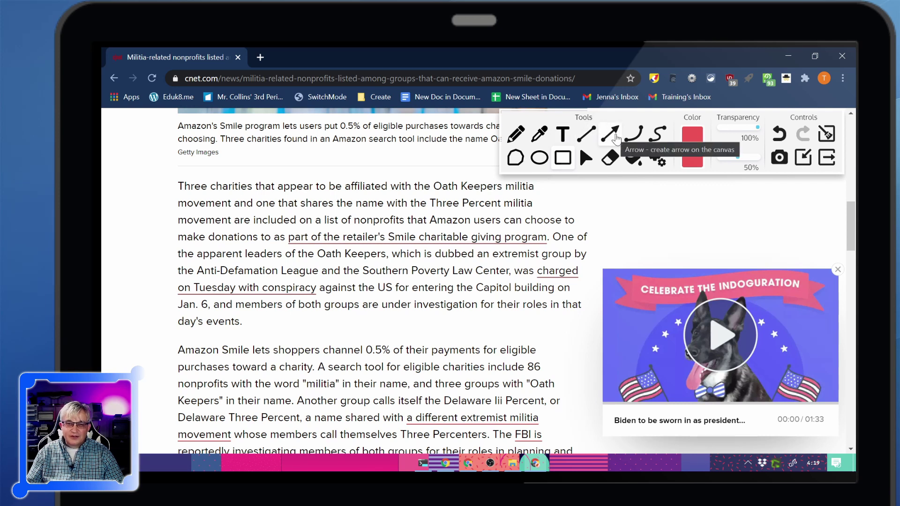
pyautogui.click(570, 160)
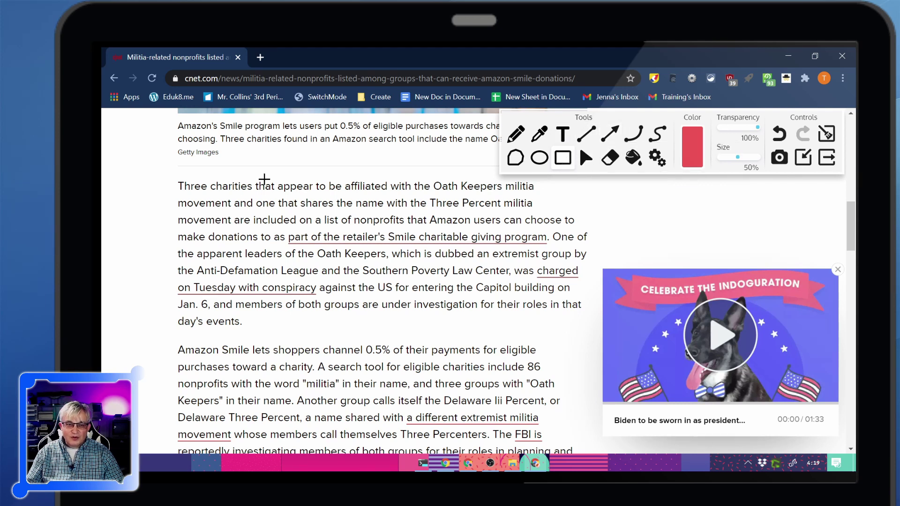
pyautogui.moveTo(172, 175); pyautogui.dragTo(546, 202)
pyautogui.click(610, 134)
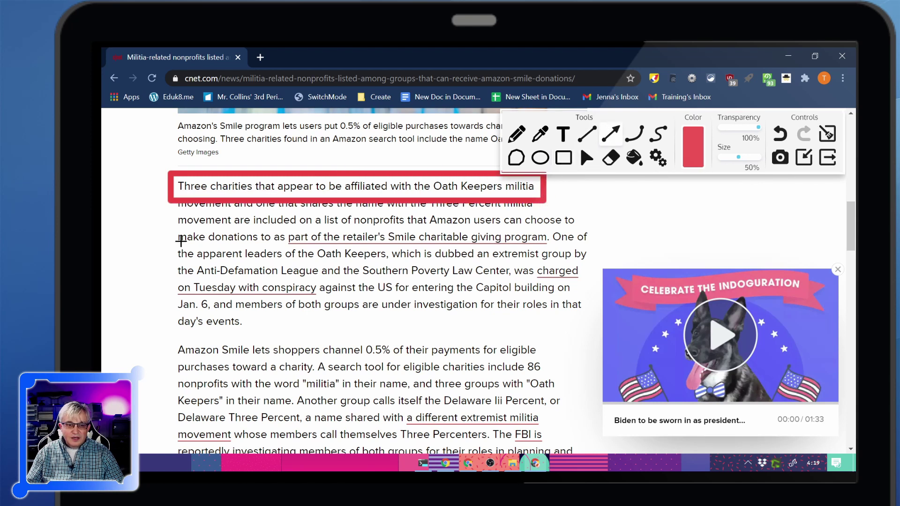
pyautogui.moveTo(134, 252); pyautogui.dragTo(212, 209)
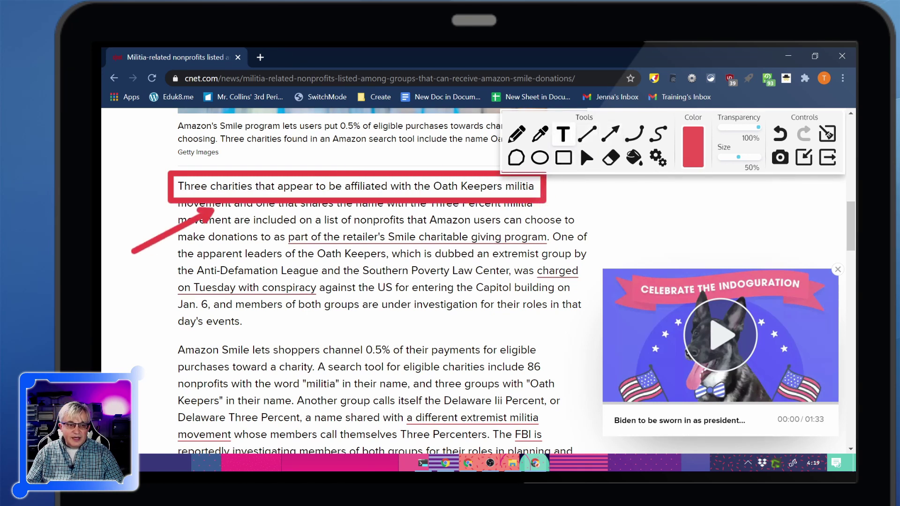
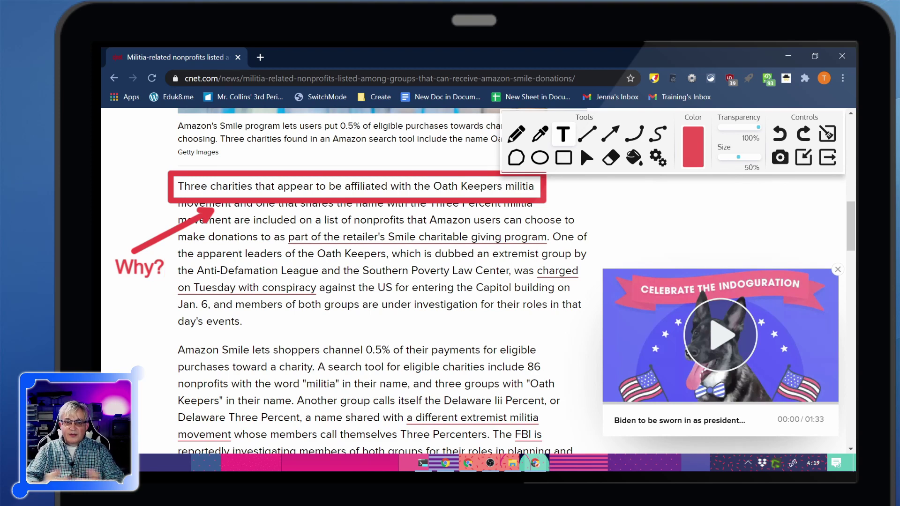
# Capture a screenshot of the annotated article and copy the captured image to the clipboard.
pyautogui.click(780, 157)
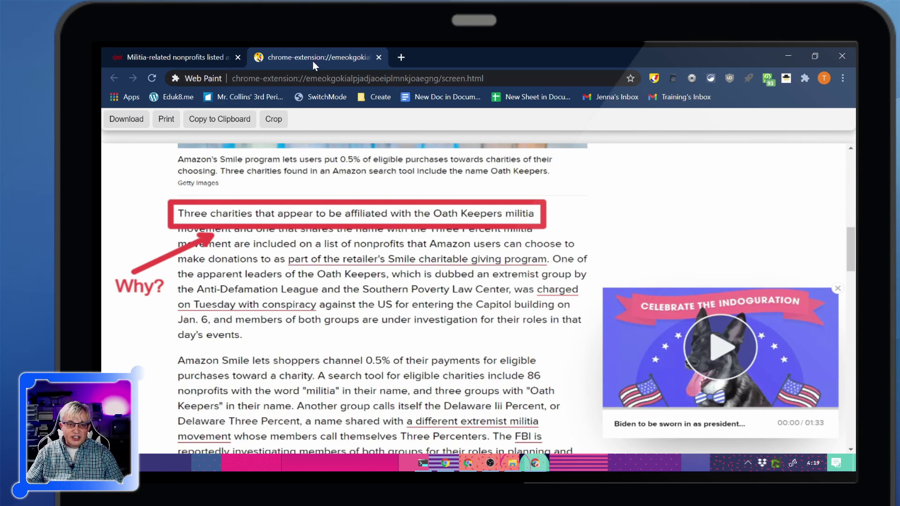
pyautogui.click(182, 58)
pyautogui.click(288, 53)
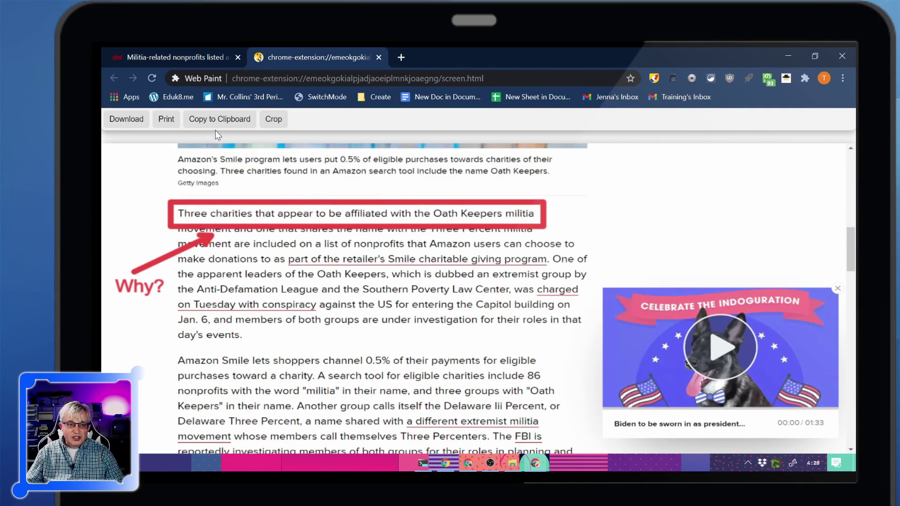
pyautogui.click(241, 129)
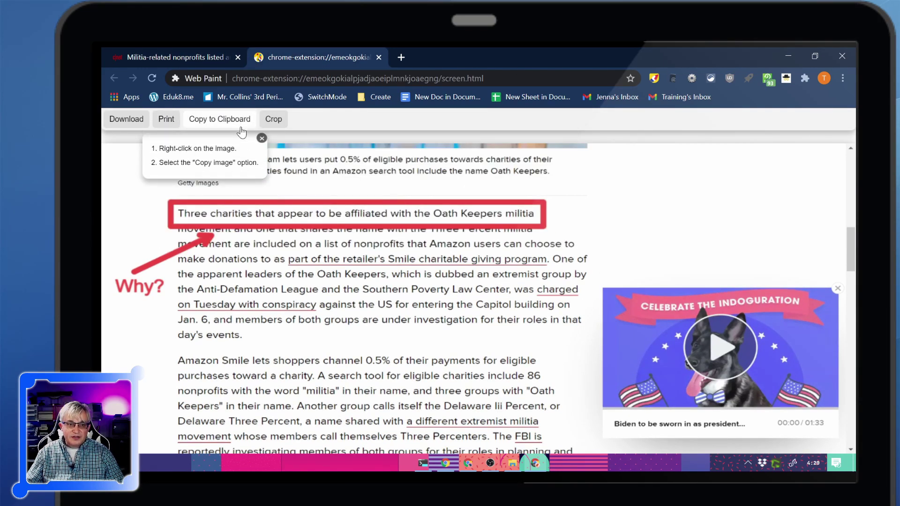
pyautogui.rightClick(294, 239)
pyautogui.click(368, 264)
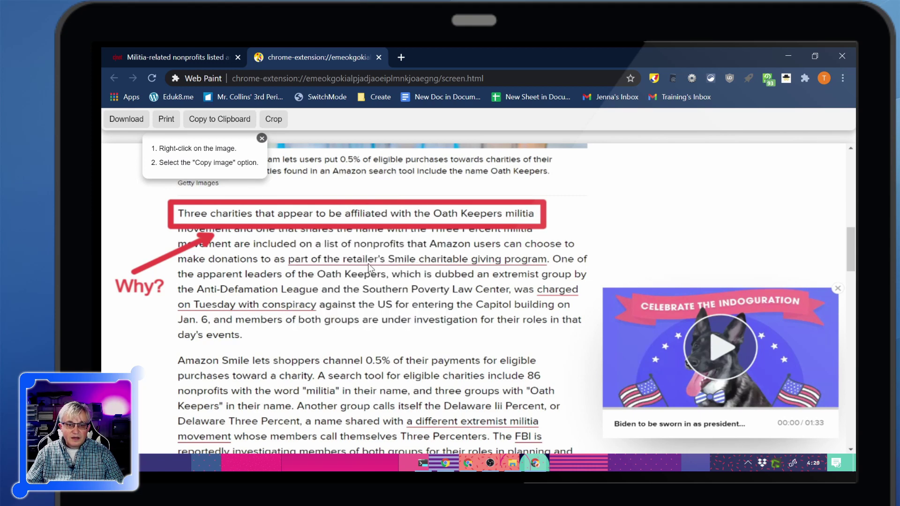
# Open gmail.com in a new tab and paste the copied screenshot into the body of a new message.
pyautogui.click(401, 57)
pyautogui.write('gmail.com')
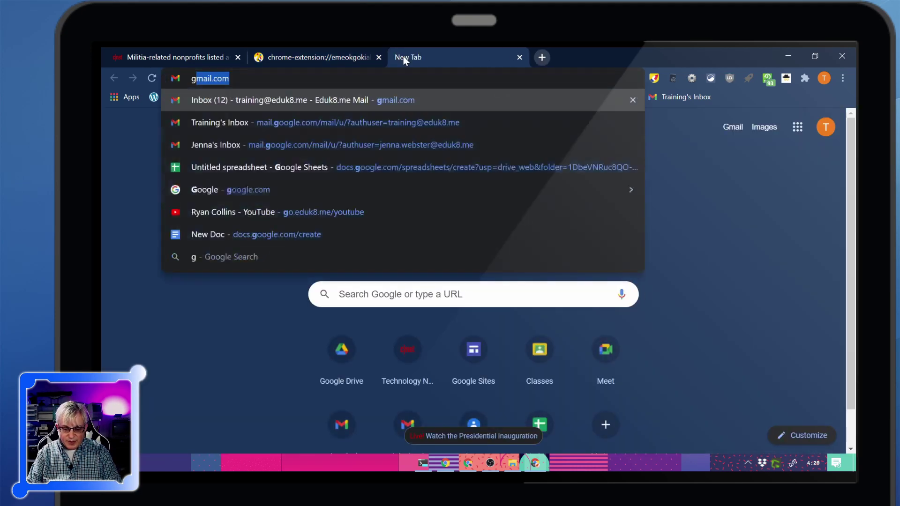
pyautogui.press('Return')
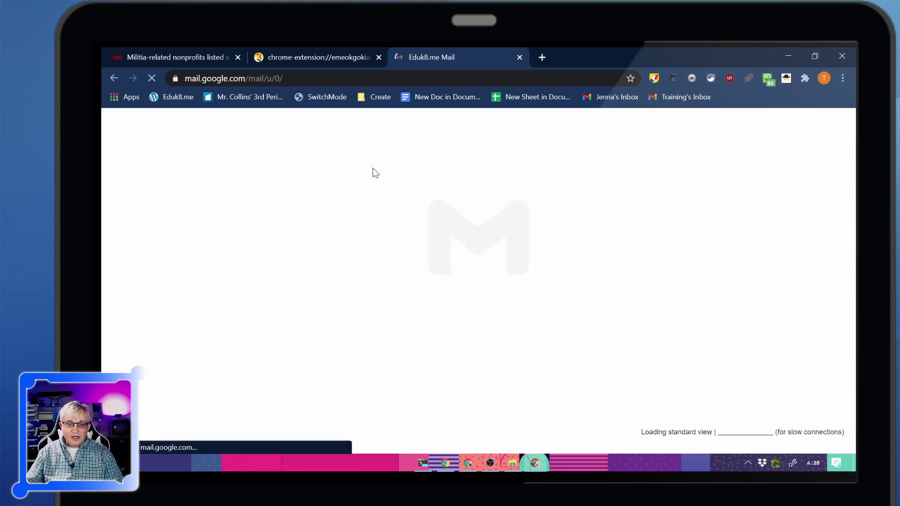
pyautogui.click(148, 170)
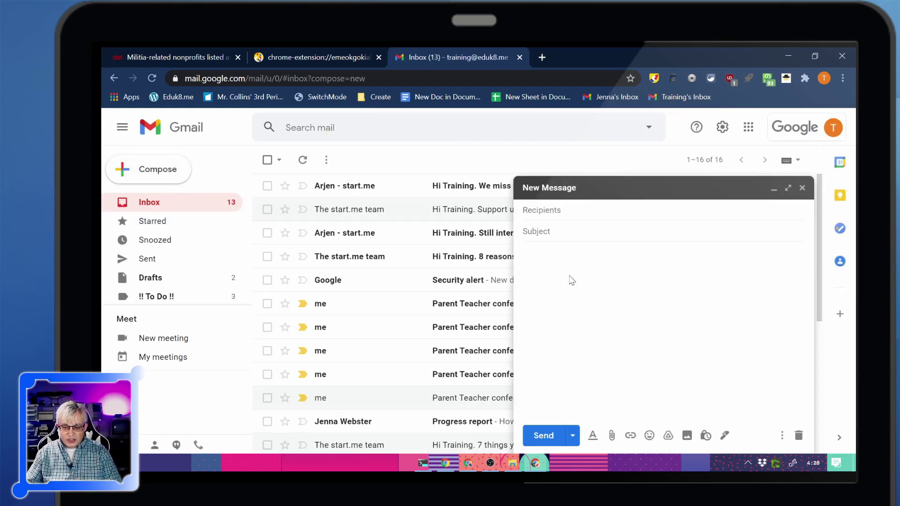
pyautogui.hotkey('ctrl', 'v')
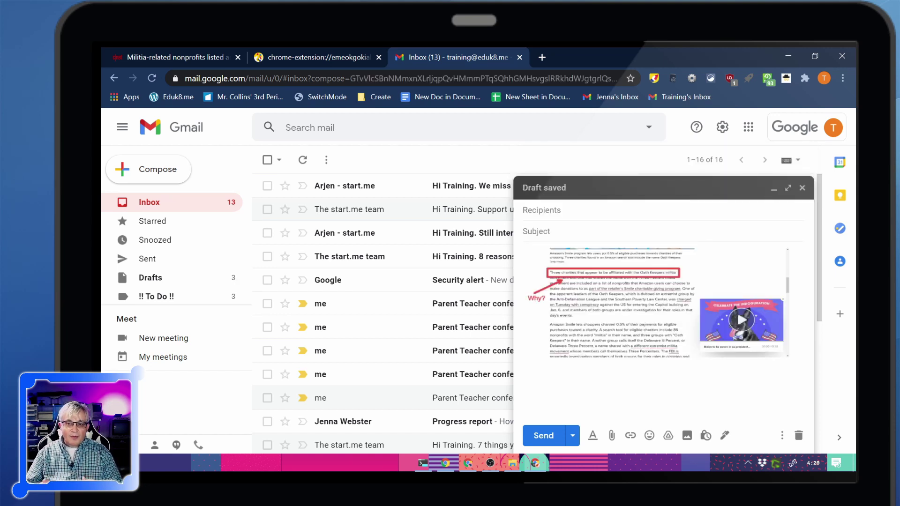
# Open Google Classroom in a new tab and start an announcement in the Starship maintenance and upkeep class.
pyautogui.hotkey('ctrl', 't')
pyautogui.write('cla')
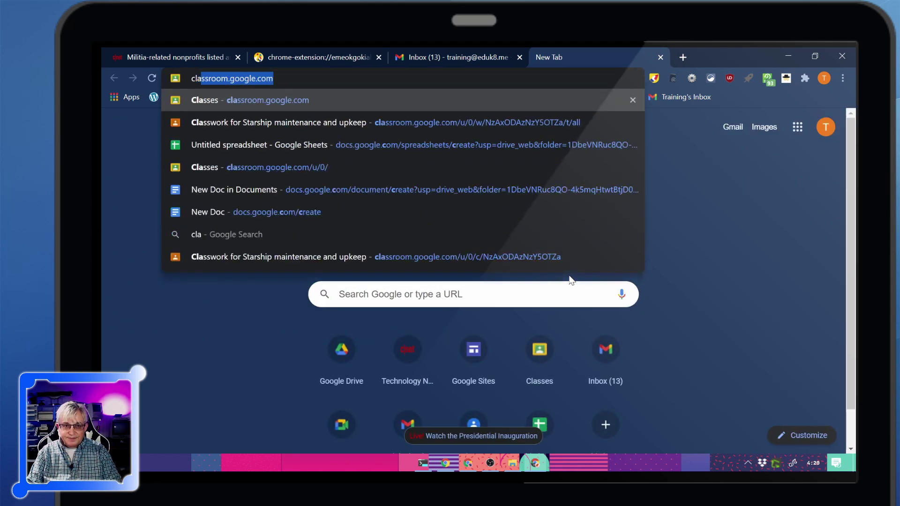
pyautogui.press('Return')
pyautogui.click(400, 279)
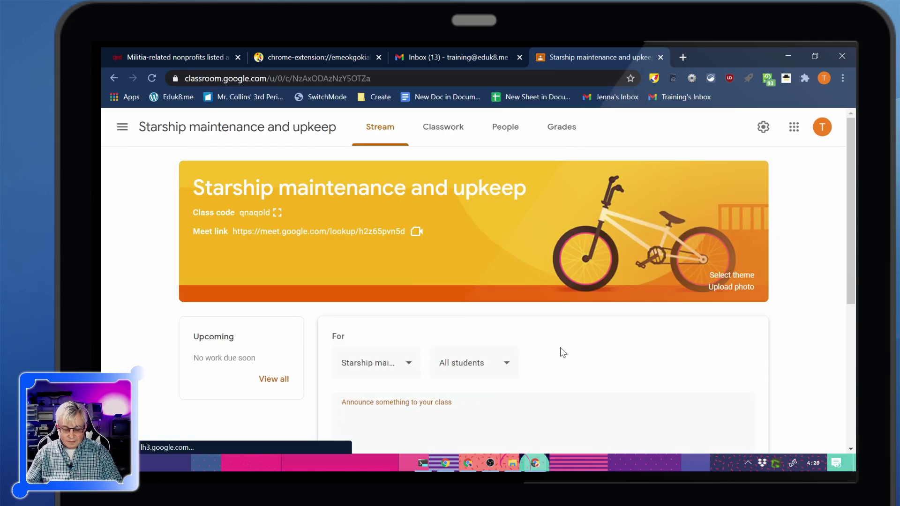
pyautogui.click(515, 413)
pyautogui.scroll(-3, 516, 413)
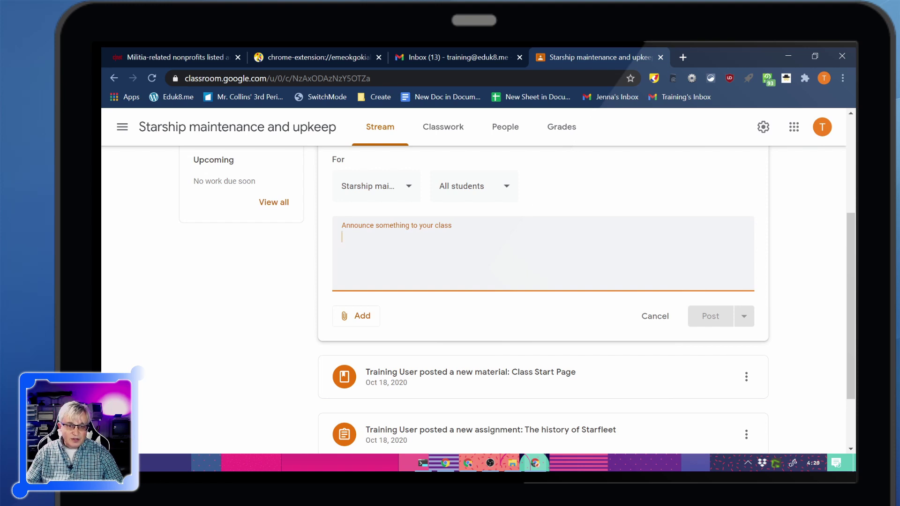
# Return to the Web Paint capture and download the annotated screenshot.
pyautogui.click(330, 60)
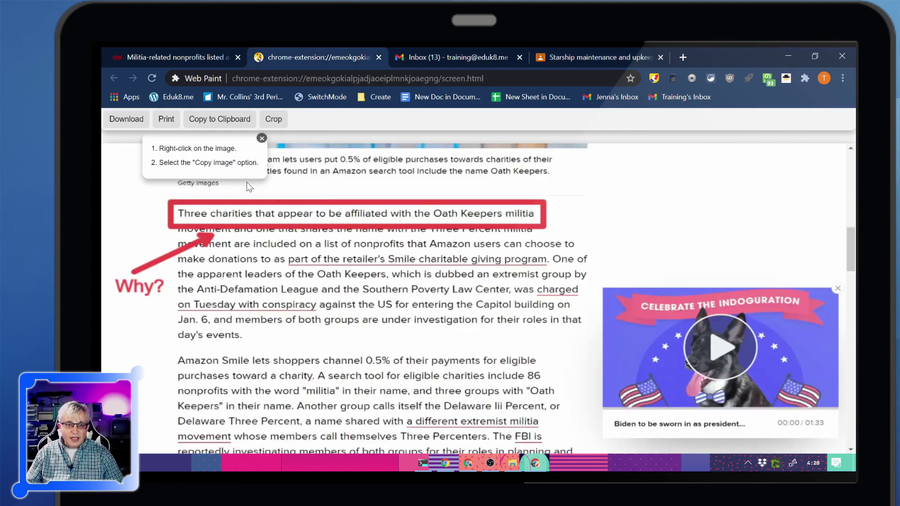
pyautogui.click(127, 118)
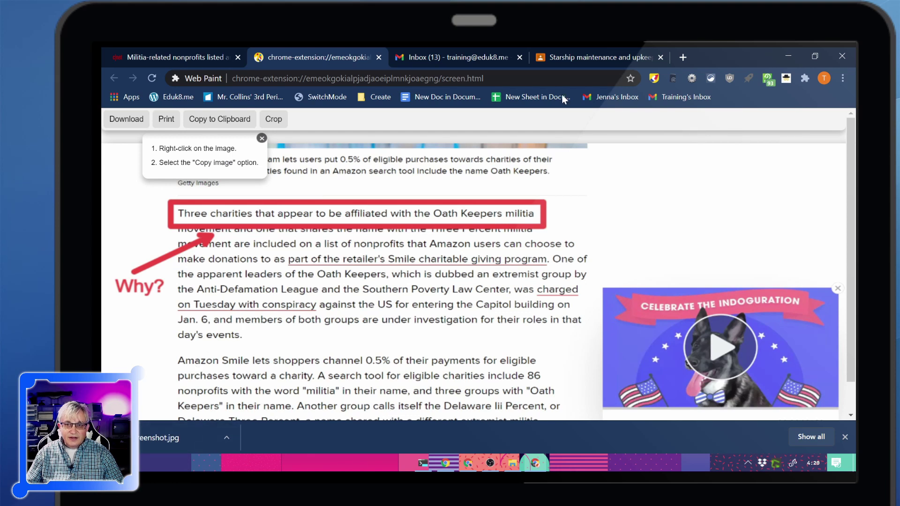
# Attach the downloaded screenshot.jpg to the Classroom announcement and preview the attachment.
pyautogui.click(574, 57)
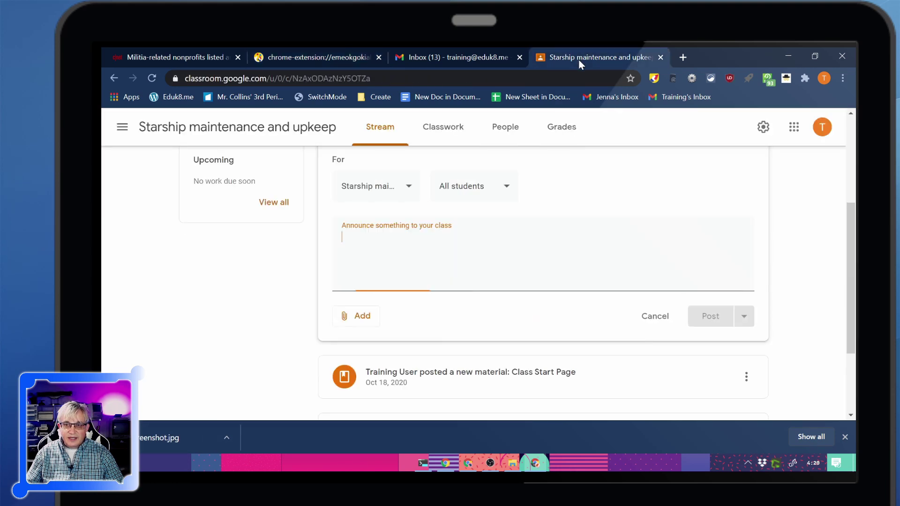
pyautogui.click(336, 317)
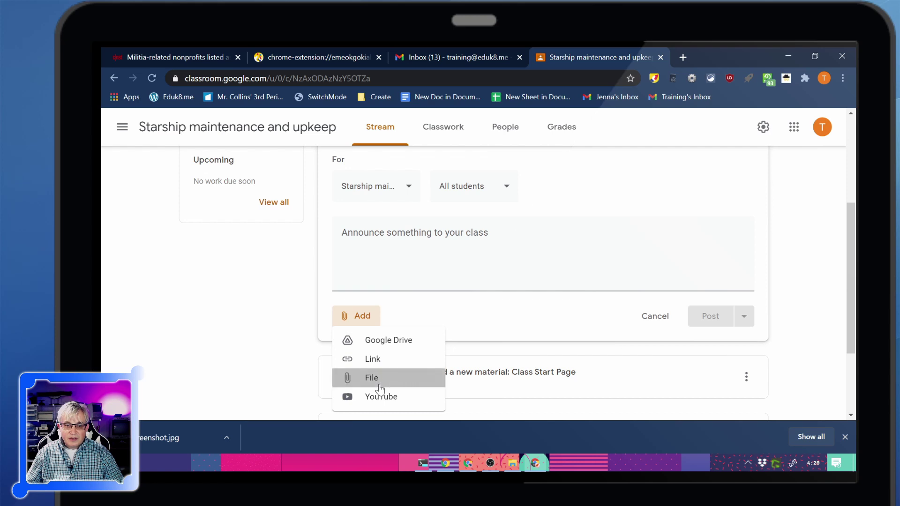
pyautogui.click(380, 388)
pyautogui.moveTo(160, 438); pyautogui.dragTo(464, 323)
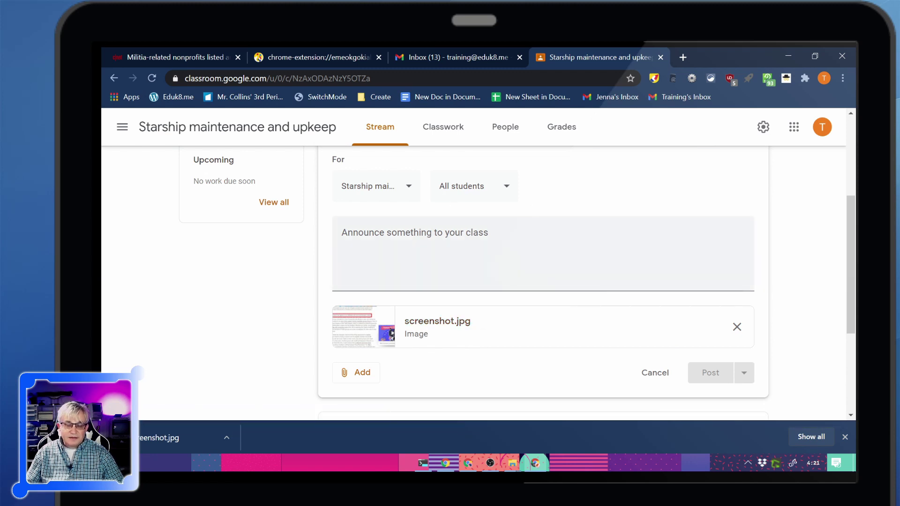
pyautogui.click(450, 322)
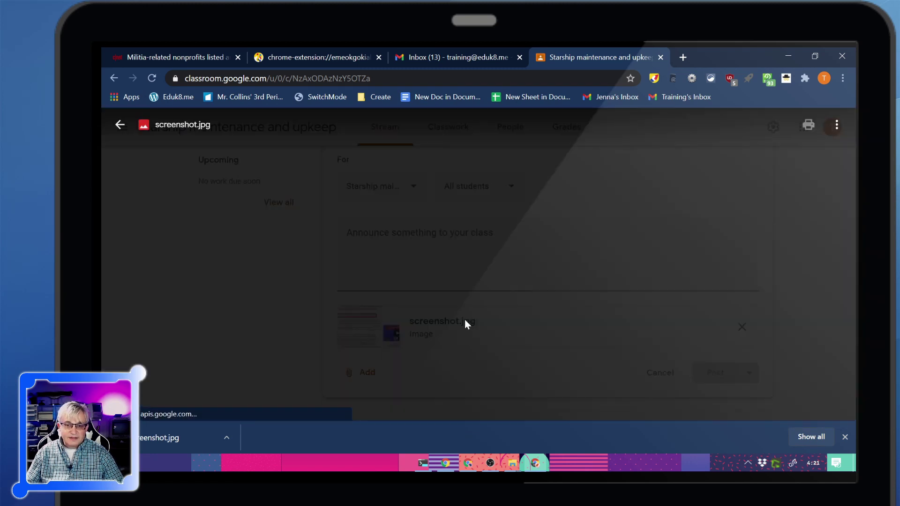
pyautogui.click(817, 209)
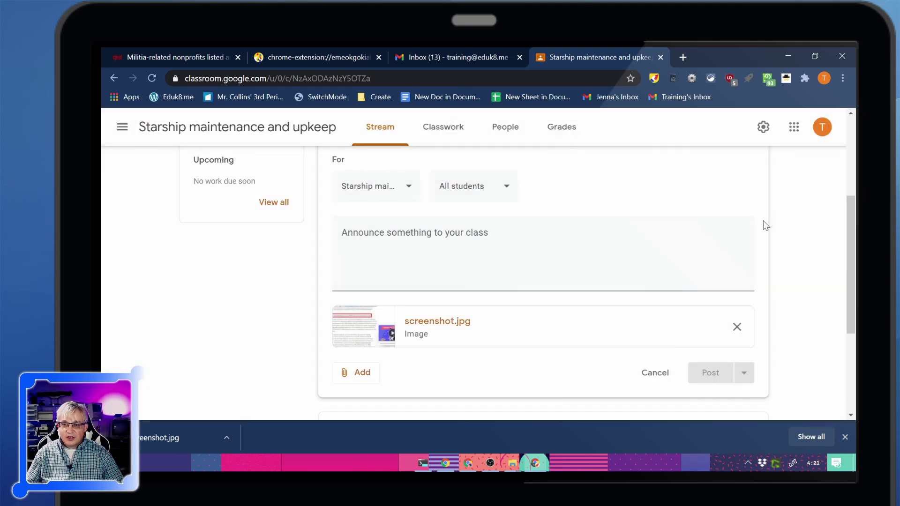
# Create a new Google Docs document from the bookmark, paste the copied screenshot into it and select the image.
pyautogui.click(437, 78)
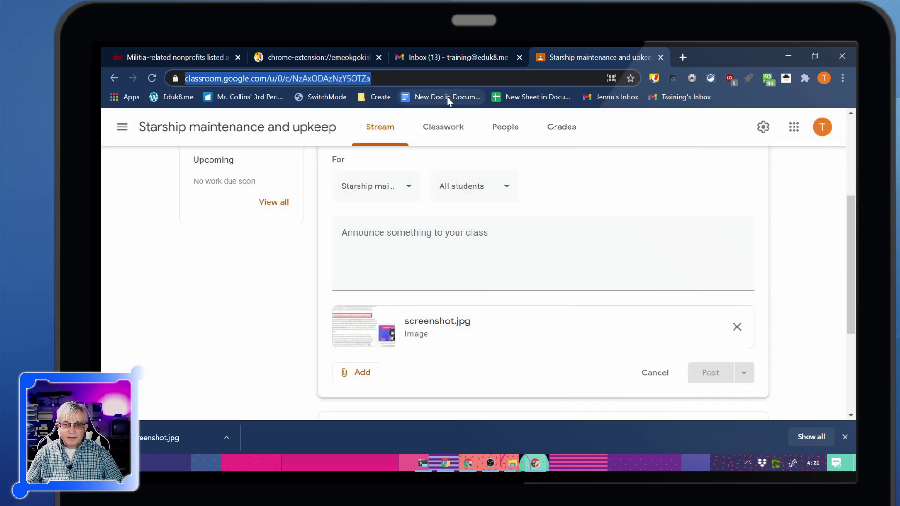
pyautogui.click(443, 97)
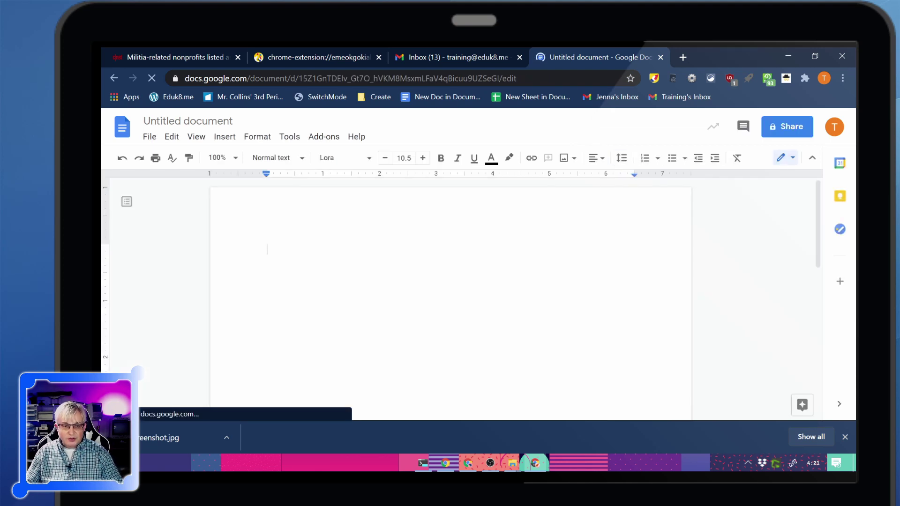
pyautogui.hotkey('ctrl', 'v')
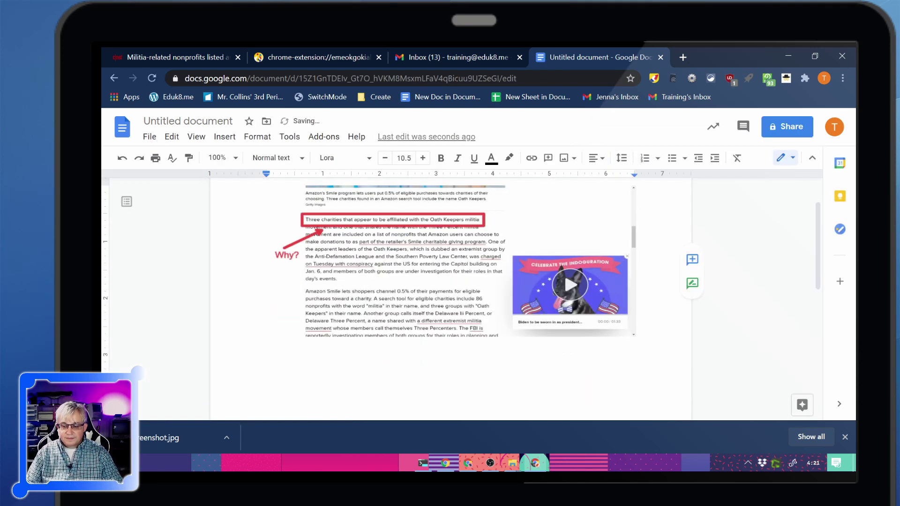
pyautogui.click(537, 273)
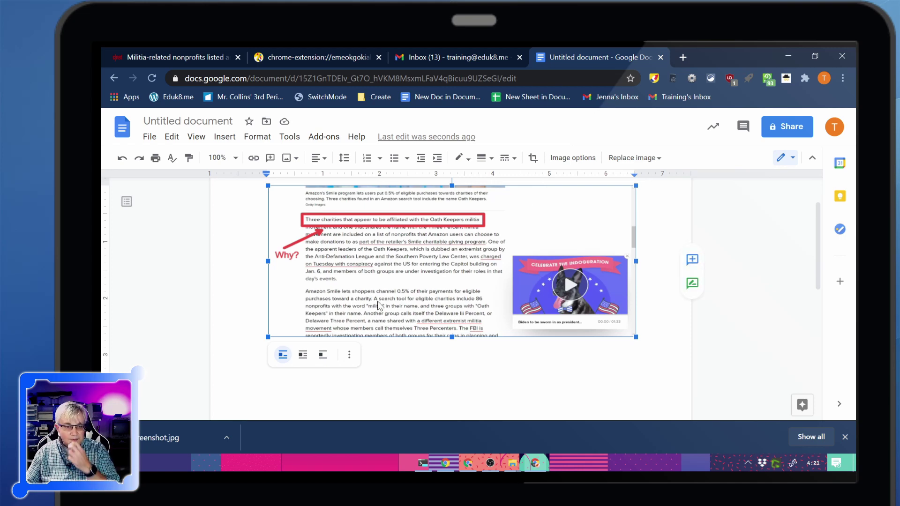
# Clear all drawings from the CNET article and restart Web Paint with the paint bucket tool.
pyautogui.click(174, 56)
pyautogui.click(827, 134)
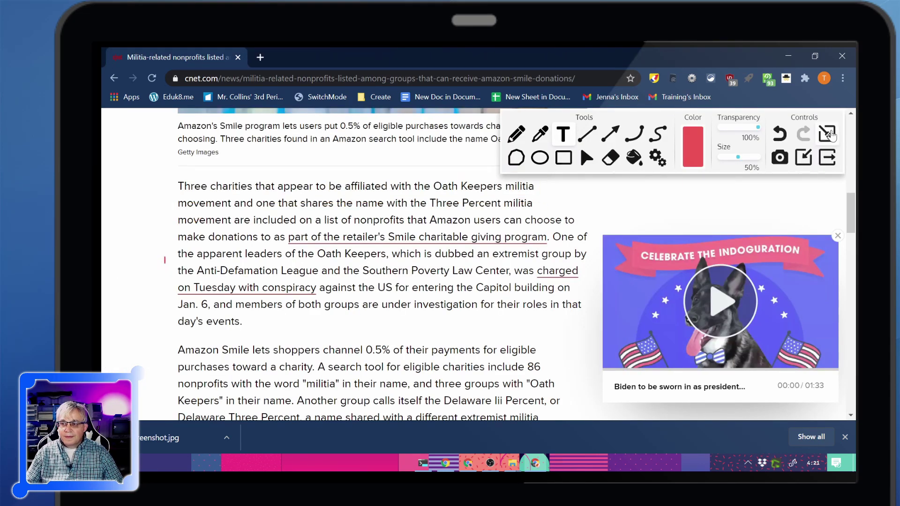
pyautogui.click(829, 158)
pyautogui.click(655, 78)
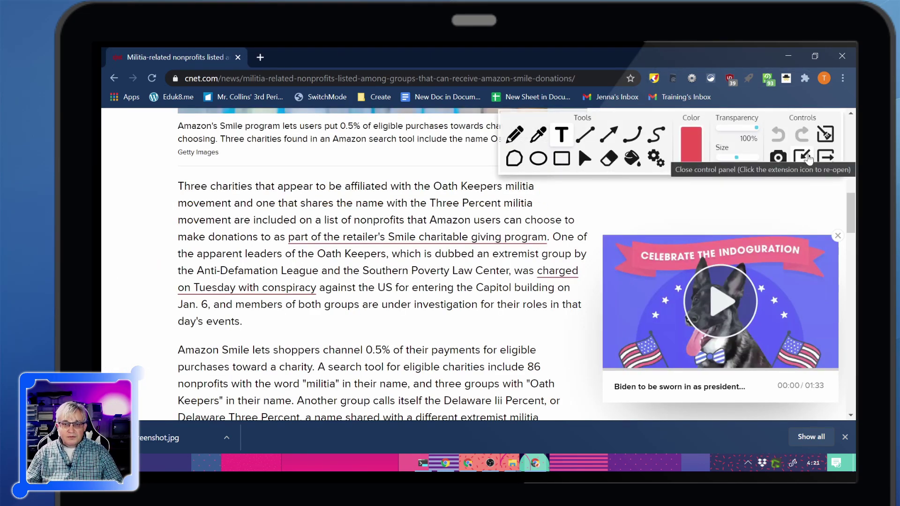
pyautogui.click(632, 160)
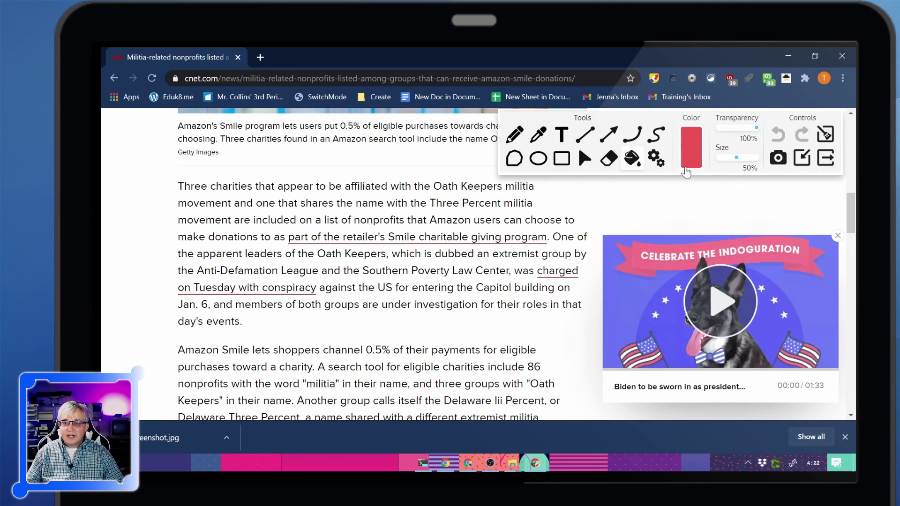